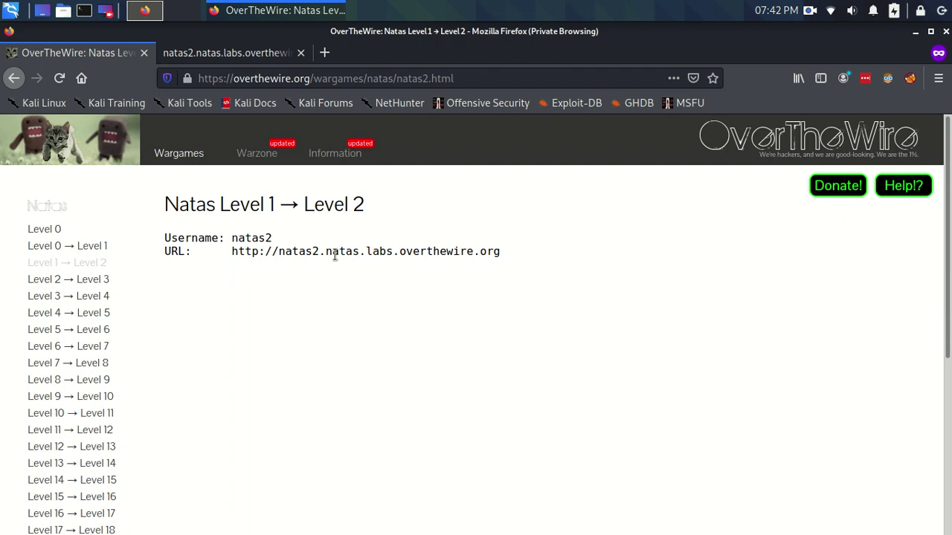
Switch to the natas2.natas.labs.overthewire.org tab showing the 'nothing on this page' message.
{"action": "left_click", "coordinate": [228, 58]}
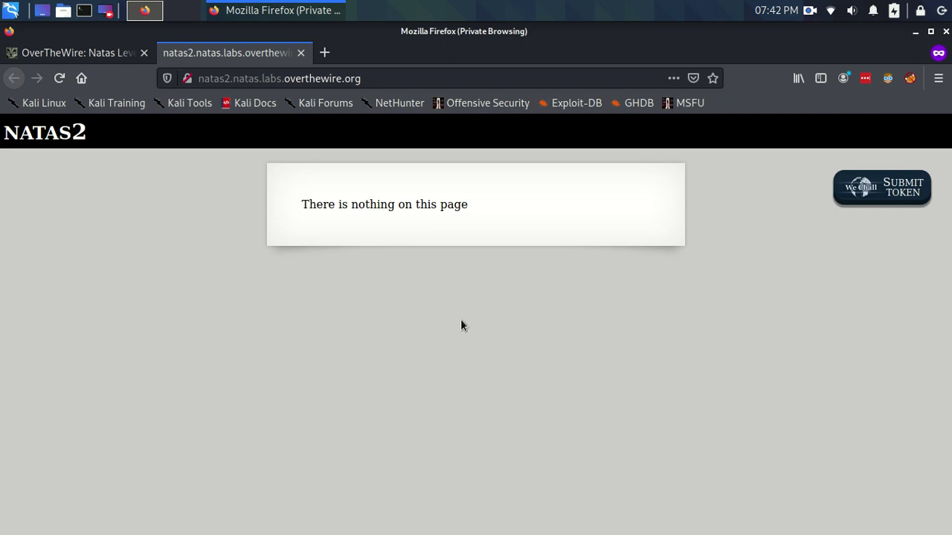
Inspect the natas2 HTML source against the rendered page, spotting the files/pixel.png image.
{"action": "key", "text": "ctrl+u"}
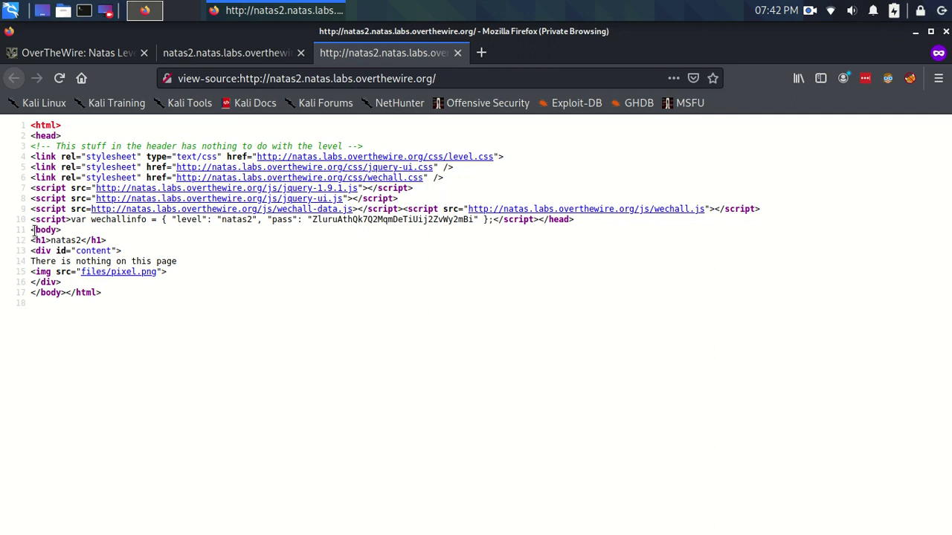
{"action": "left_click_drag", "start_coordinate": [33, 230], "coordinate": [128, 314]}
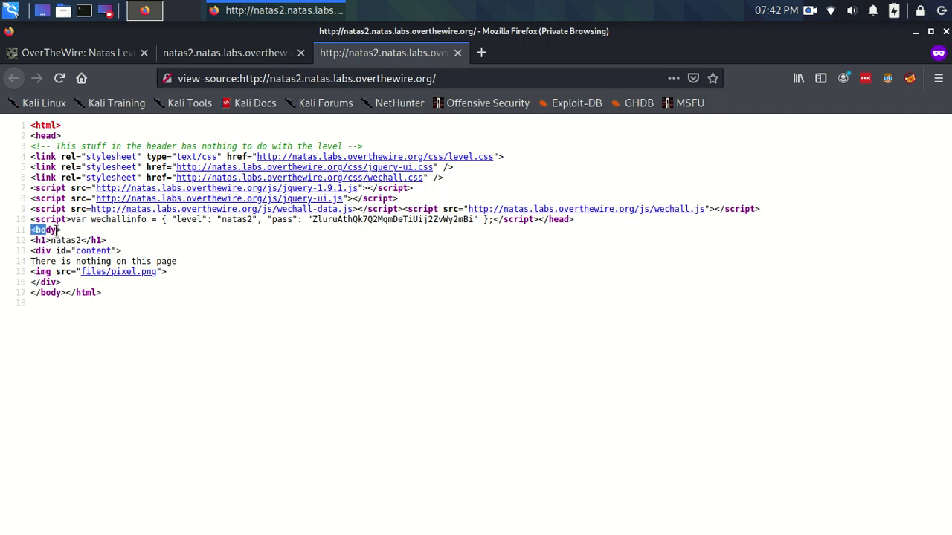
{"action": "left_click", "coordinate": [121, 308]}
{"action": "left_click", "coordinate": [272, 53]}
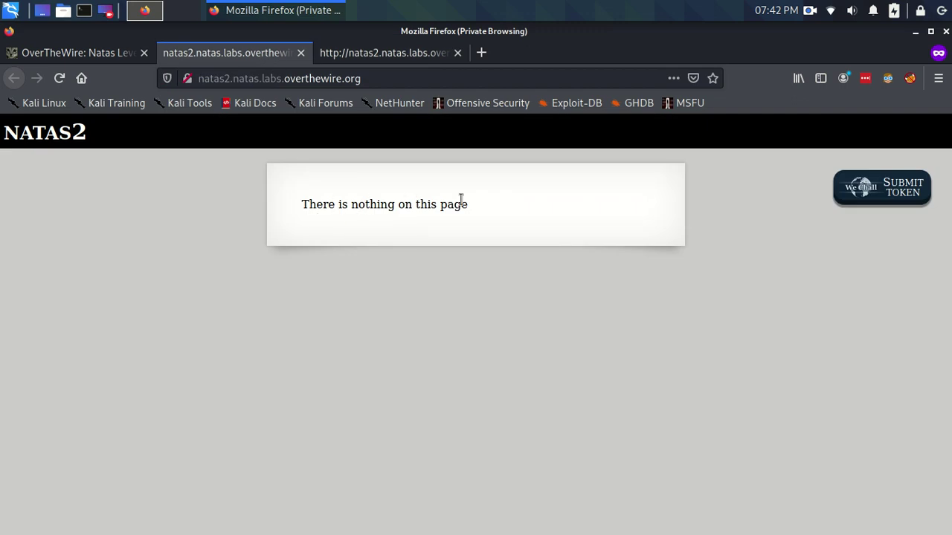
{"action": "left_click", "coordinate": [404, 54]}
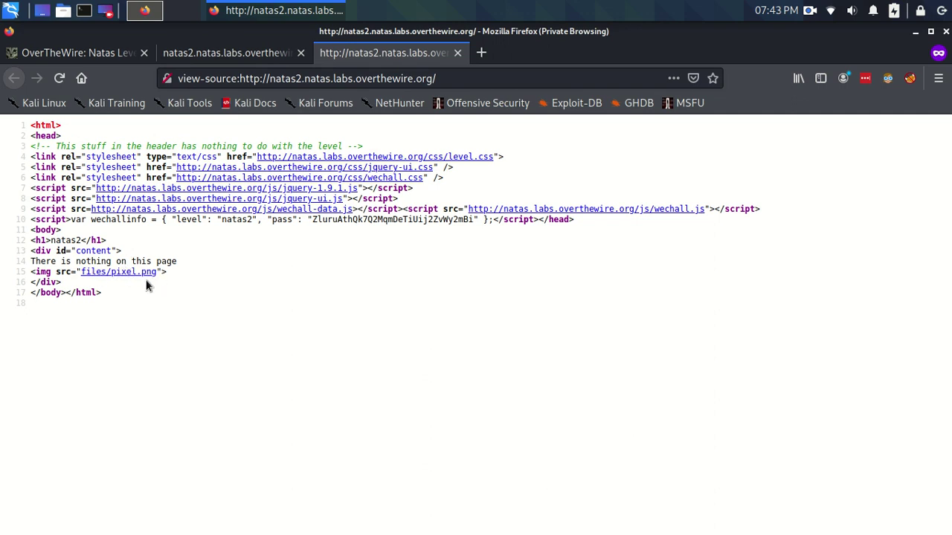
{"action": "left_click", "coordinate": [238, 58]}
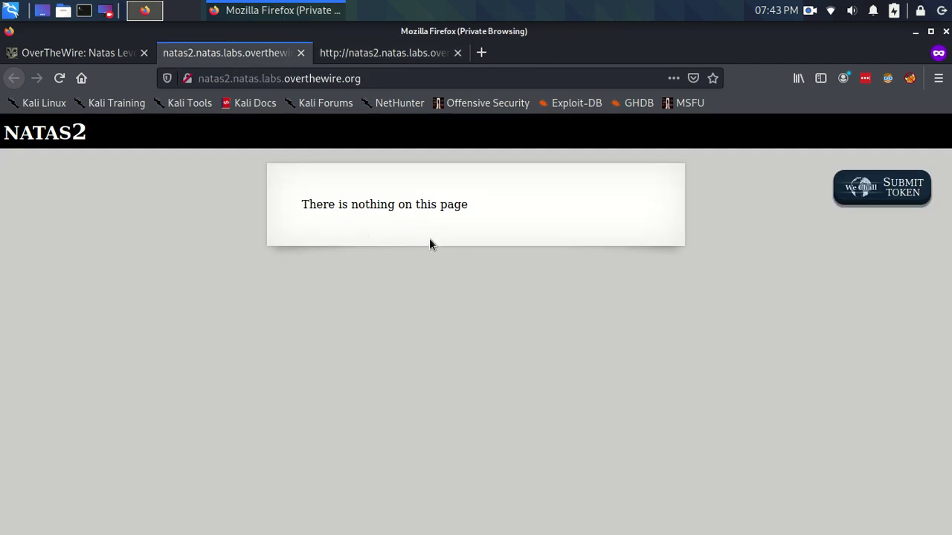
{"action": "left_click", "coordinate": [378, 53]}
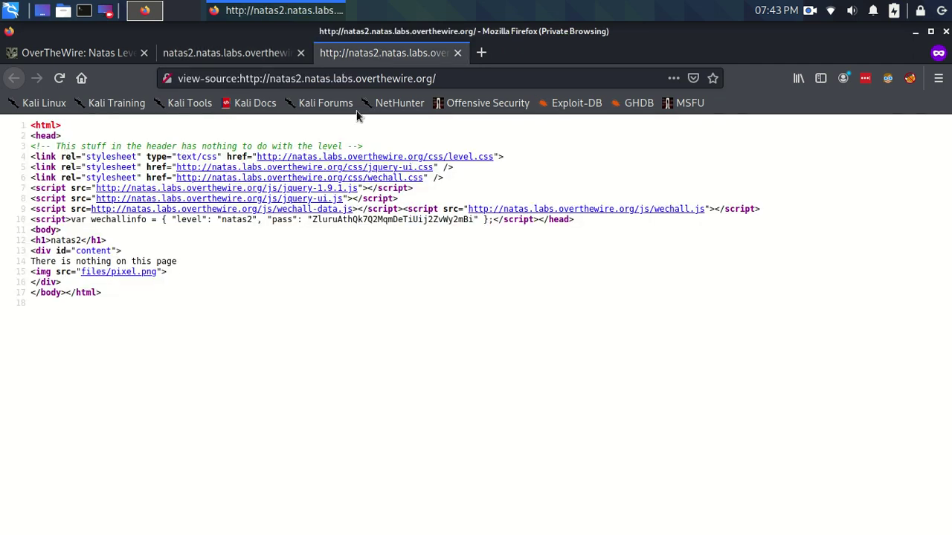
Follow the files/pixel.png link and strip the view-source: prefix to load the image itself.
{"action": "left_click", "coordinate": [110, 273]}
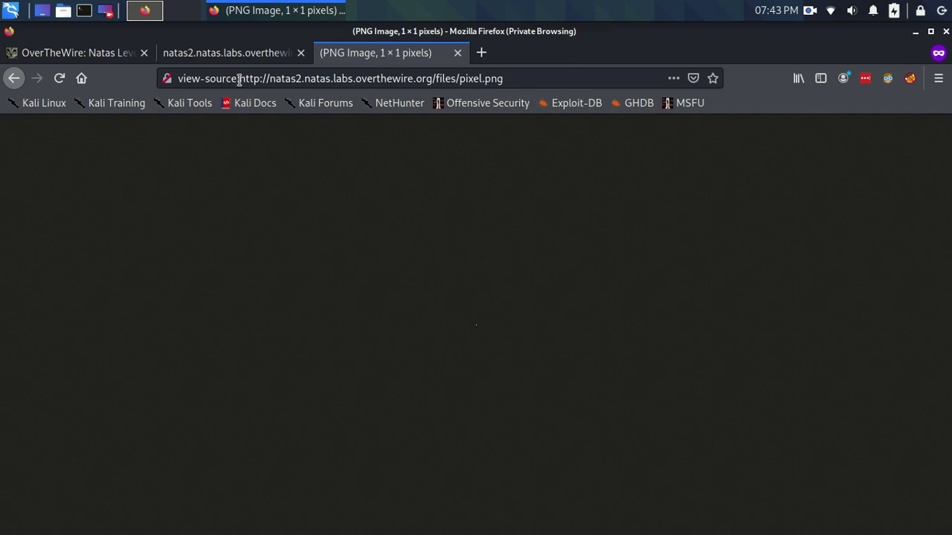
{"action": "left_click", "coordinate": [231, 78]}
{"action": "left_click_drag", "start_coordinate": [231, 78], "coordinate": [173, 78]}
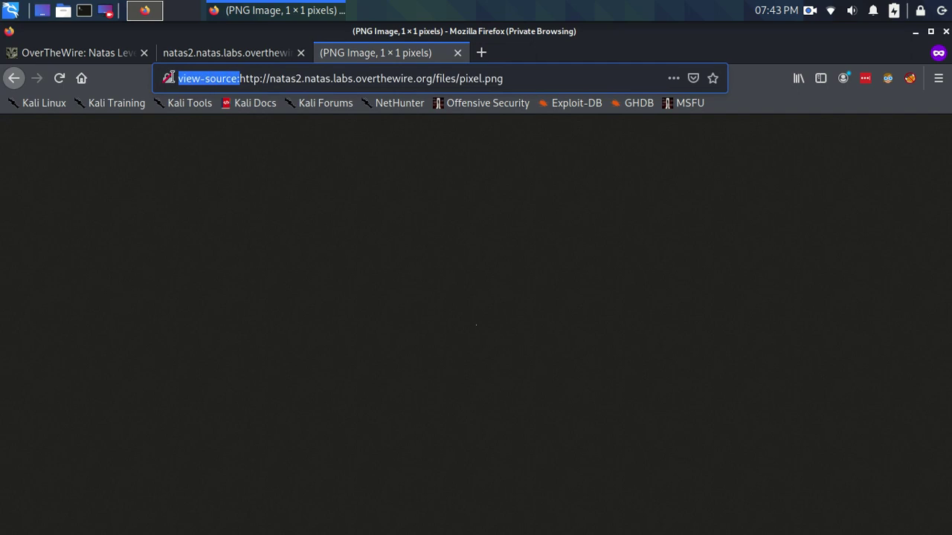
{"action": "key", "text": "BackSpace"}
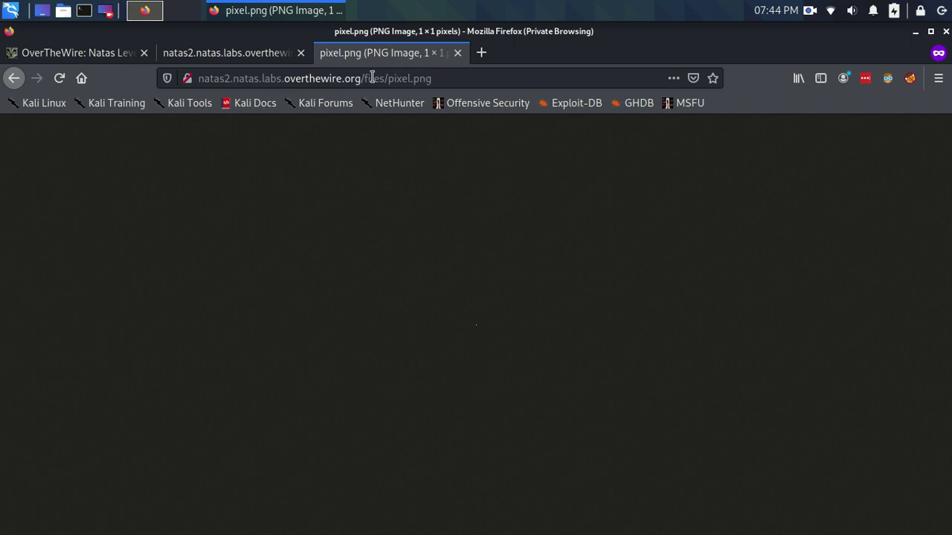
Trim pixel.png from the URL to load the /files/ listing with pixel.png and users.txt.
{"action": "left_click", "coordinate": [443, 78]}
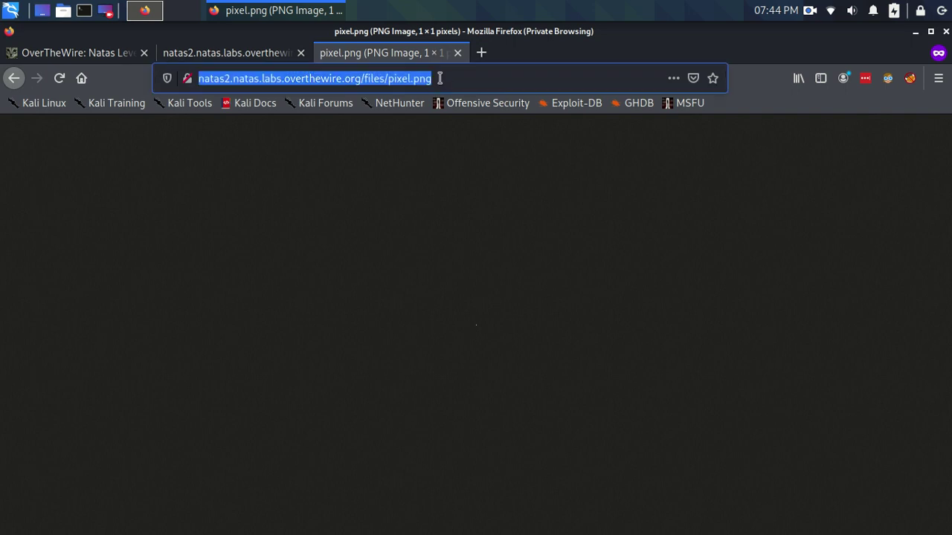
{"action": "left_click", "coordinate": [440, 78]}
{"action": "key", "text": "BackSpace"}
{"action": "key", "text": "BackSpace"}
{"action": "key", "text": "BackSpace"}
{"action": "key", "text": "BackSpace"}
{"action": "key", "text": "BackSpace"}
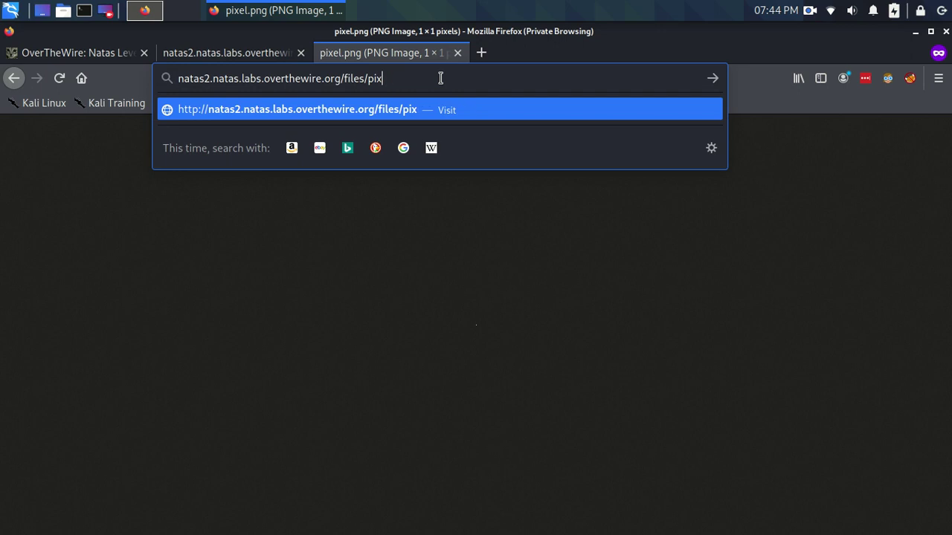
{"action": "key", "text": "BackSpace"}
{"action": "key", "text": "BackSpace"}
{"action": "key", "text": "BackSpace"}
{"action": "key", "text": "BackSpace"}
{"action": "key", "text": "Return"}
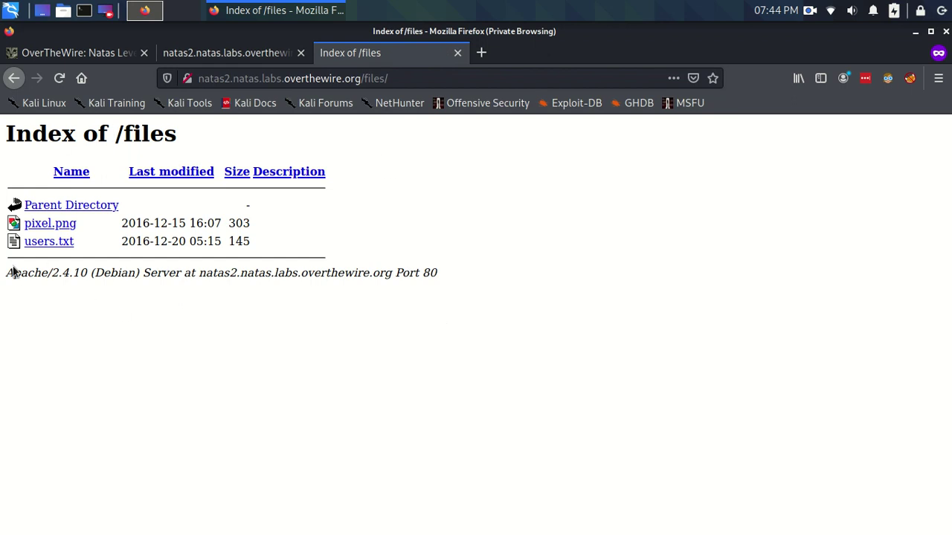
{"action": "left_click_drag", "start_coordinate": [6, 272], "coordinate": [86, 272]}
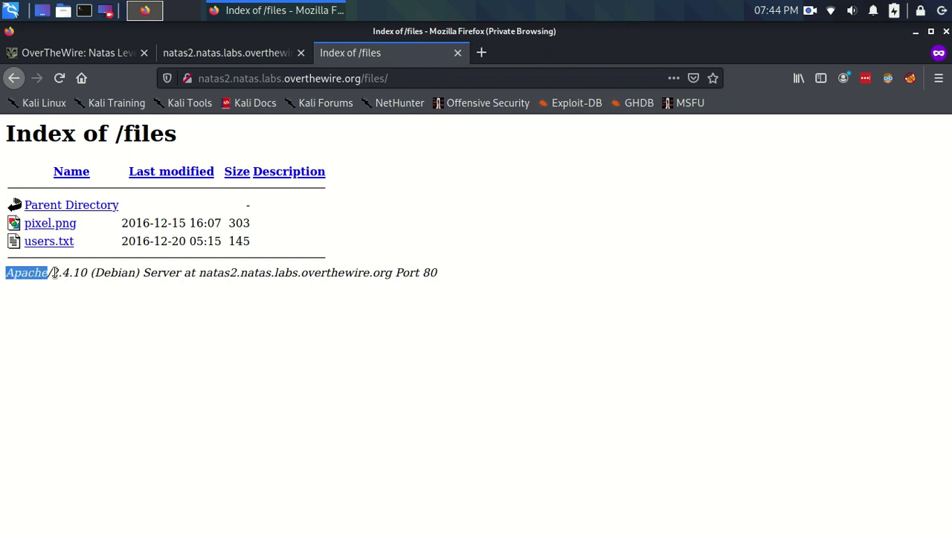
{"action": "left_click", "coordinate": [94, 273]}
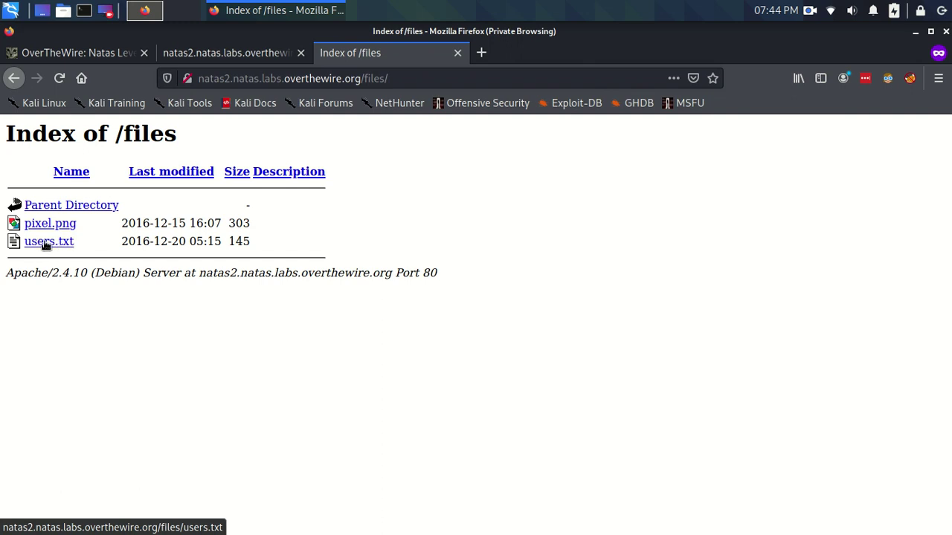
Open users.txt and highlight the natas3 username:password line.
{"action": "left_click", "coordinate": [46, 243]}
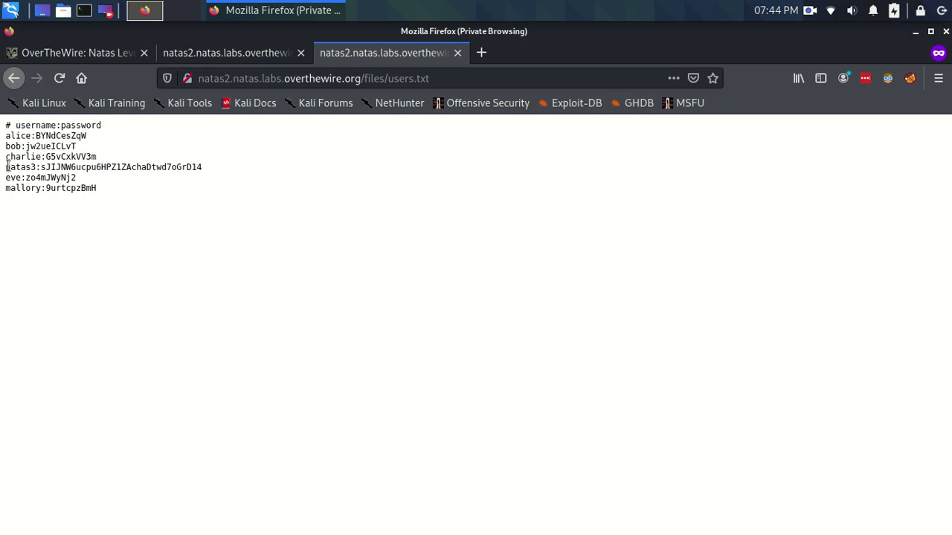
{"action": "left_click_drag", "start_coordinate": [7, 166], "coordinate": [203, 168]}
{"action": "left_click", "coordinate": [9, 167]}
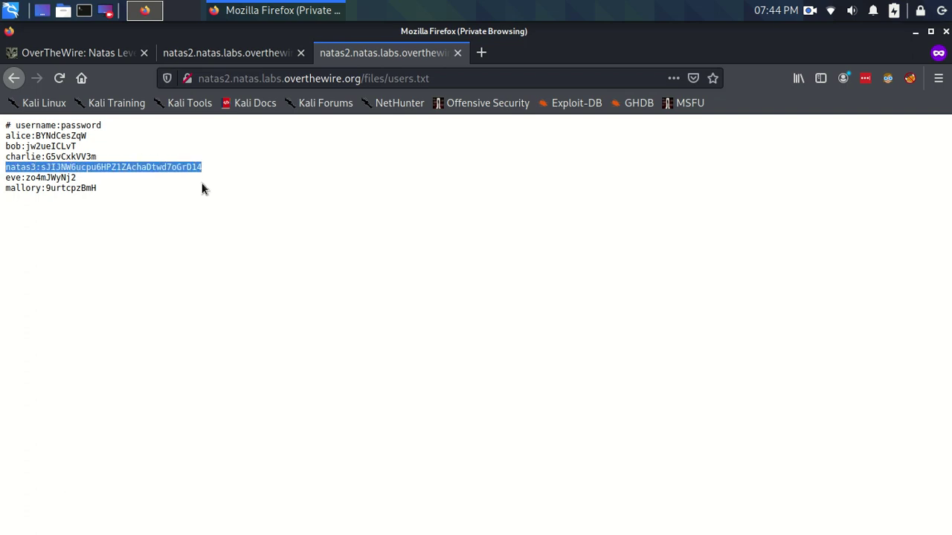
{"action": "left_click", "coordinate": [181, 235]}
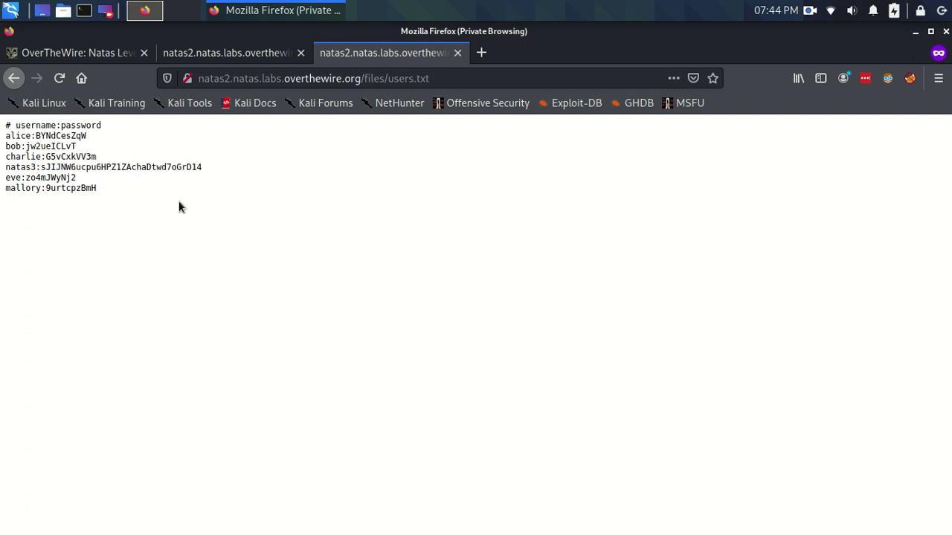